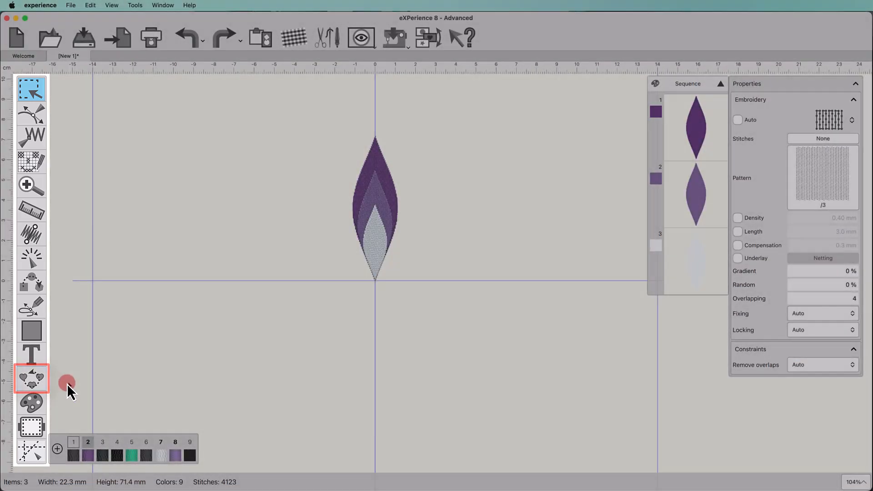
Step: Select all three layered petal shapes and apply the Circular array tool to them
left_click(41, 381)
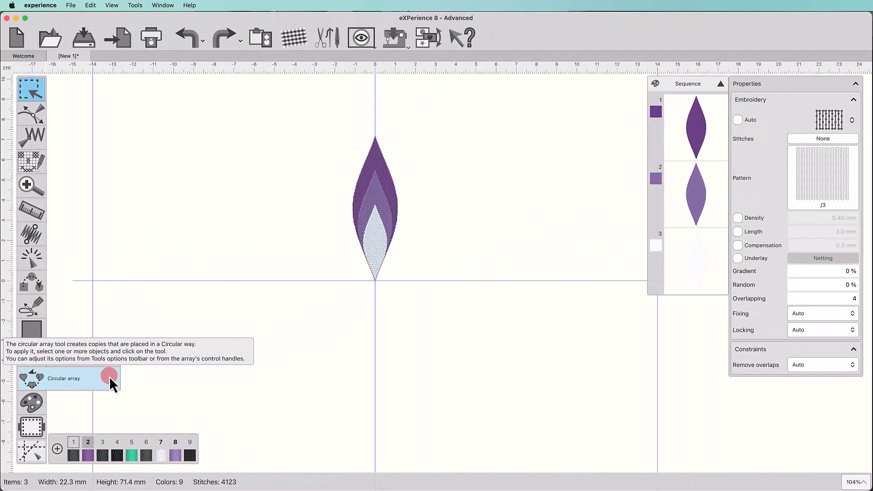
left_click(109, 376)
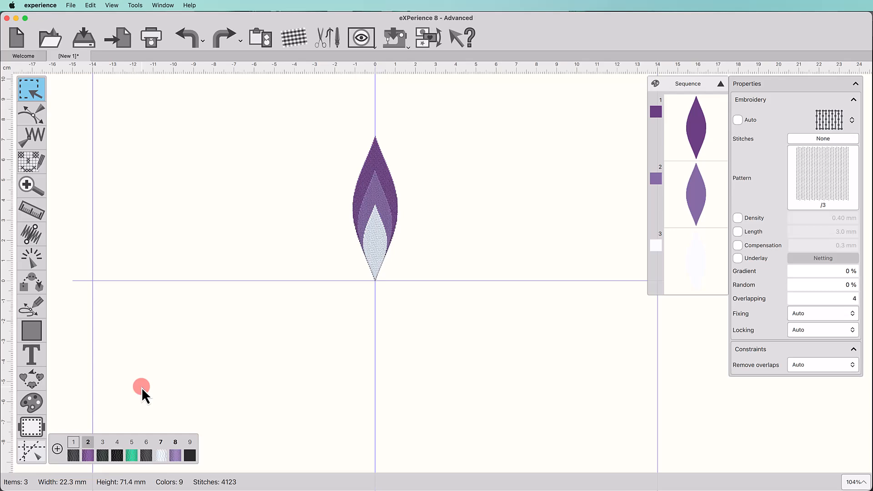
left_click(371, 232)
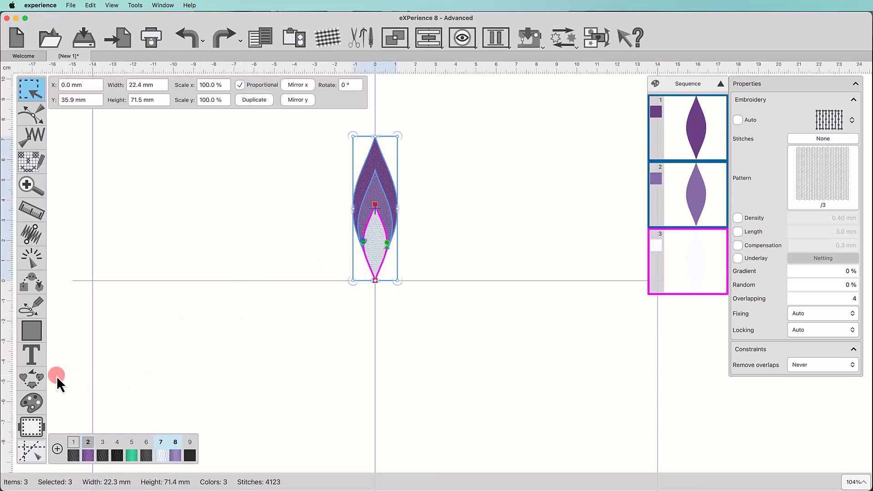
left_click(32, 381)
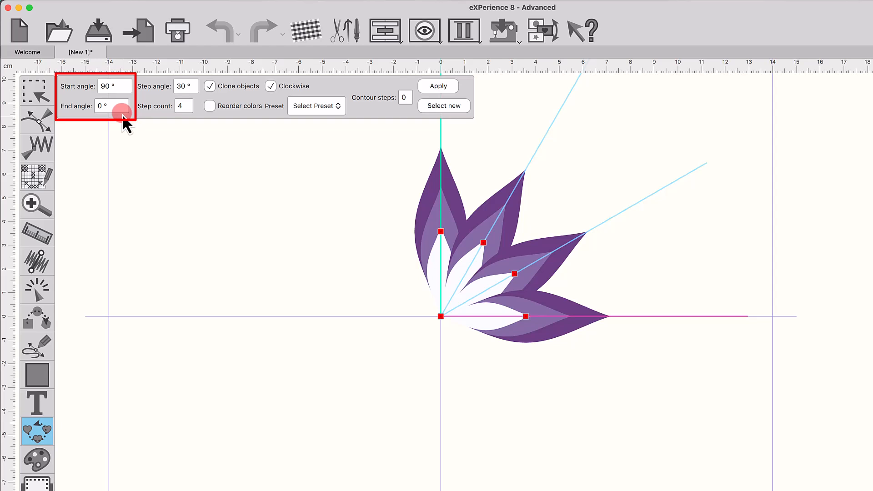
Step: Set the circular array's end angle to 90° and its step count to 6
left_click(118, 109)
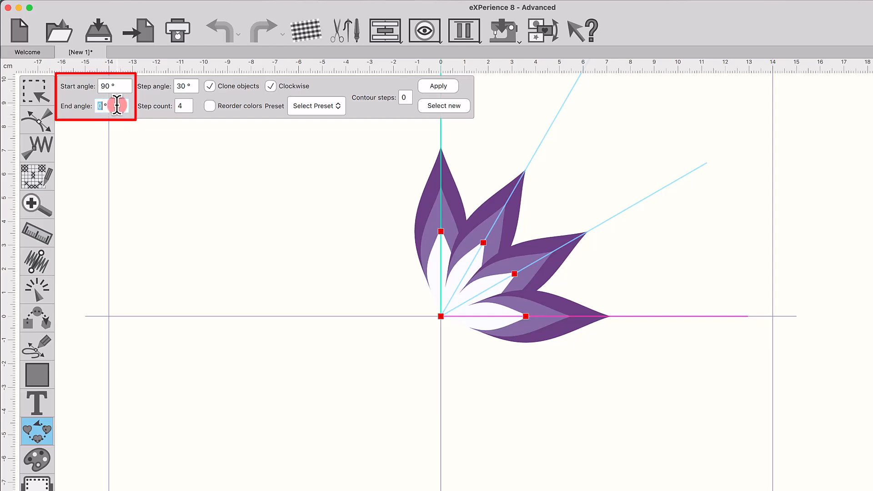
type("90")
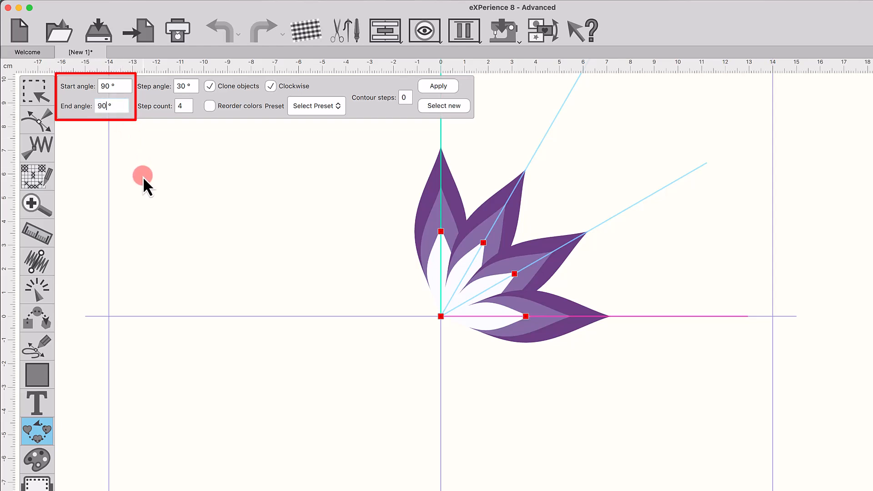
key("Return")
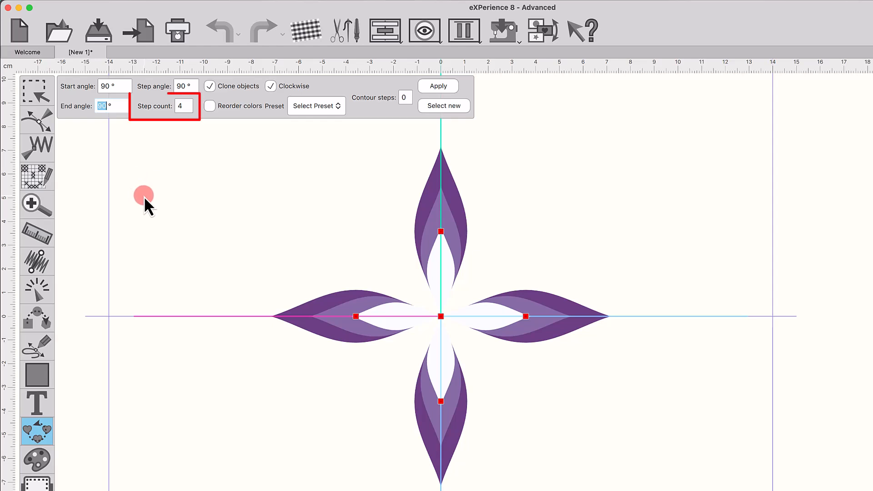
left_click(184, 105)
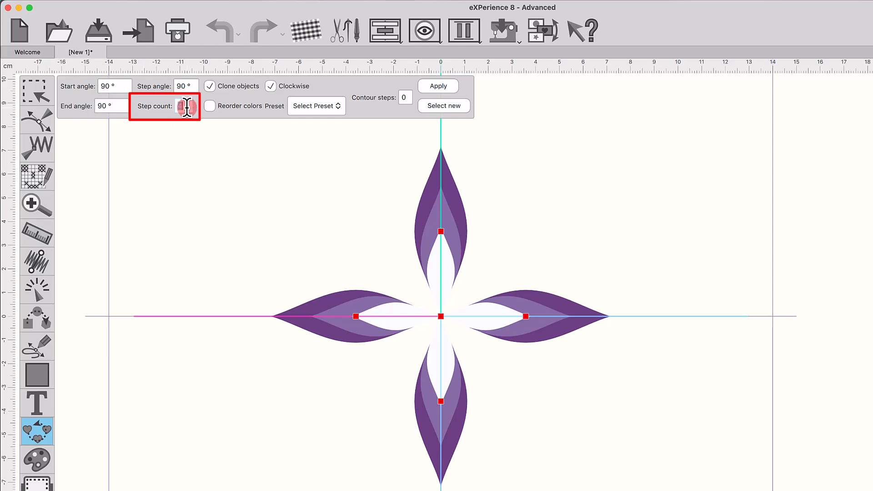
type("6")
key("Return")
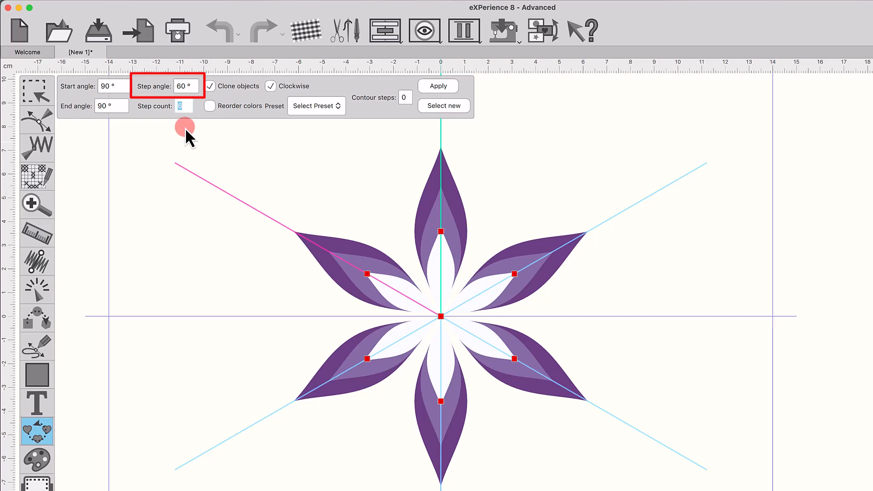
Step: Try a 45° step angle on the array and test its direction by disabling and re-enabling Clockwise
left_click(184, 86)
type("45")
key("Return")
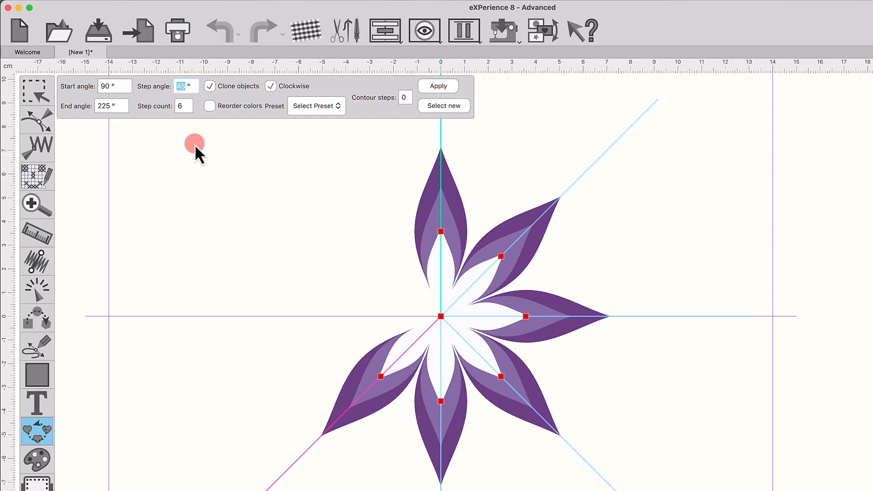
left_click(271, 86)
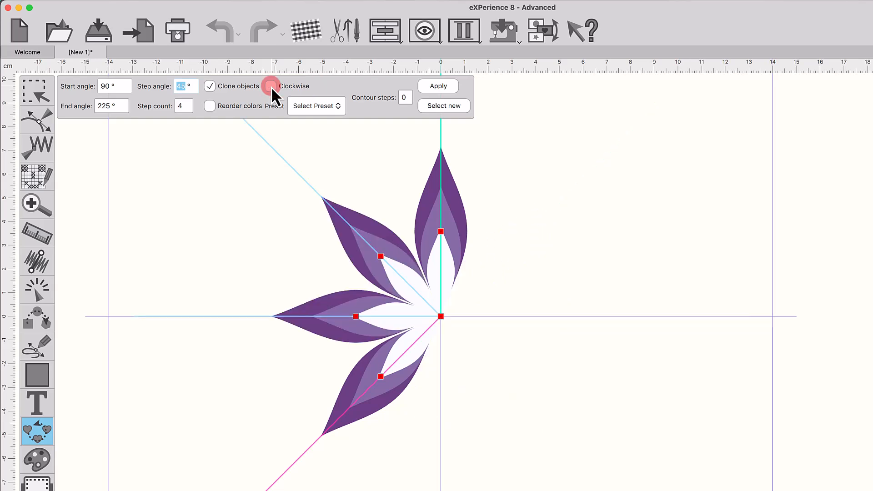
left_click(271, 86)
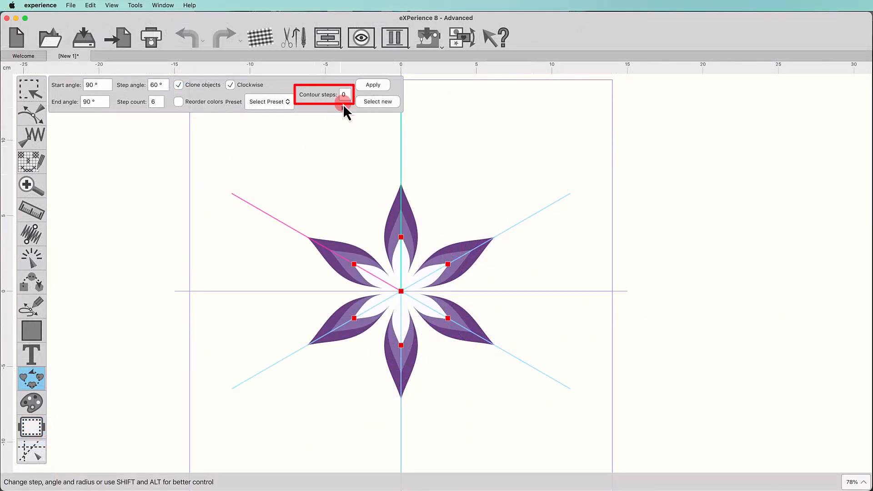
Step: Set the array's contour steps to 1 and enable Equal steps
double_click(344, 96)
type("1")
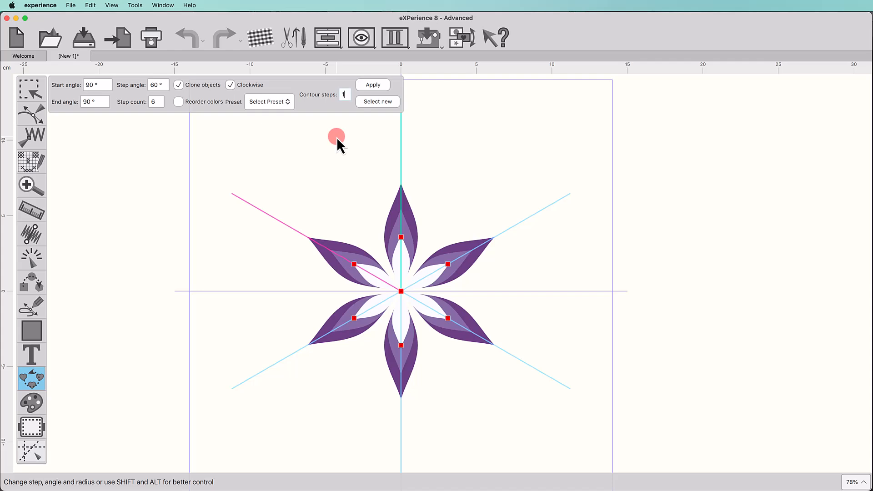
key("Return")
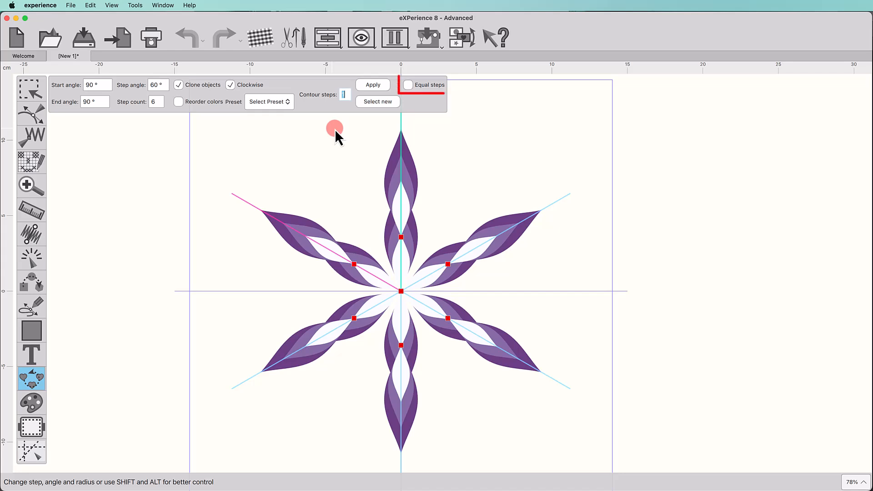
left_click(408, 85)
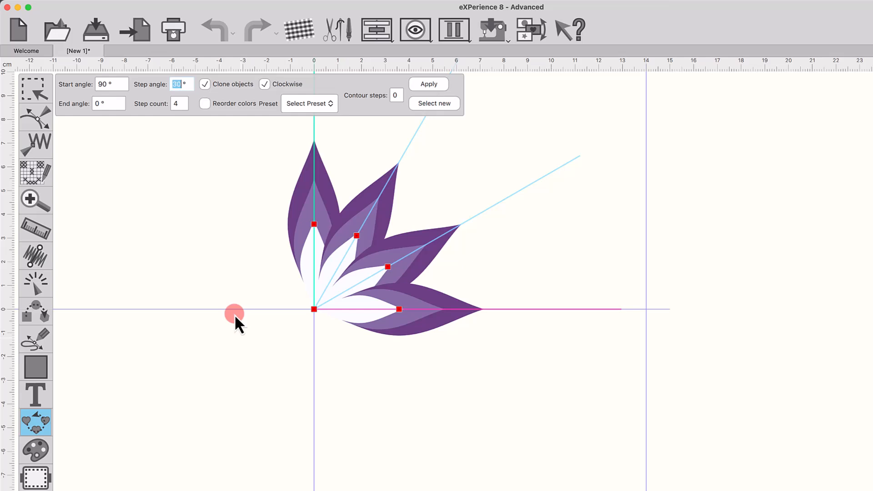
Step: Apply the Full Circle preset to the petal array, and the Align to work area preset to the off-centre eight-petal array
left_click(235, 174)
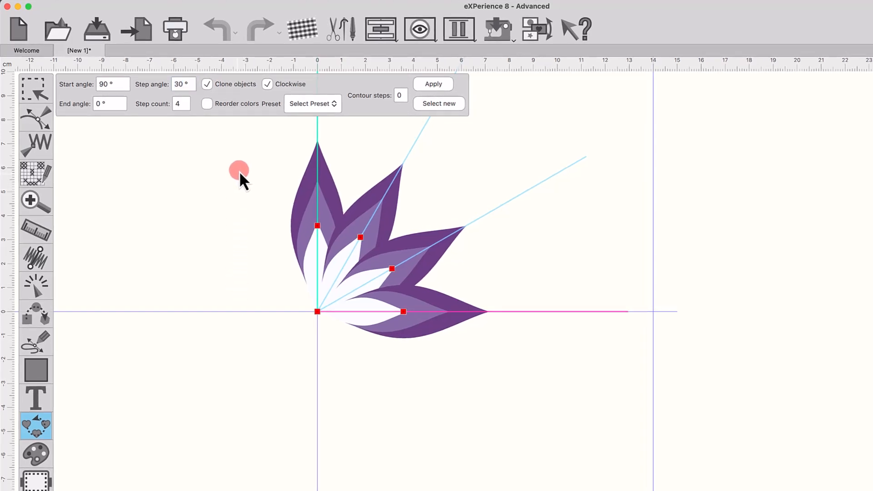
left_click(304, 107)
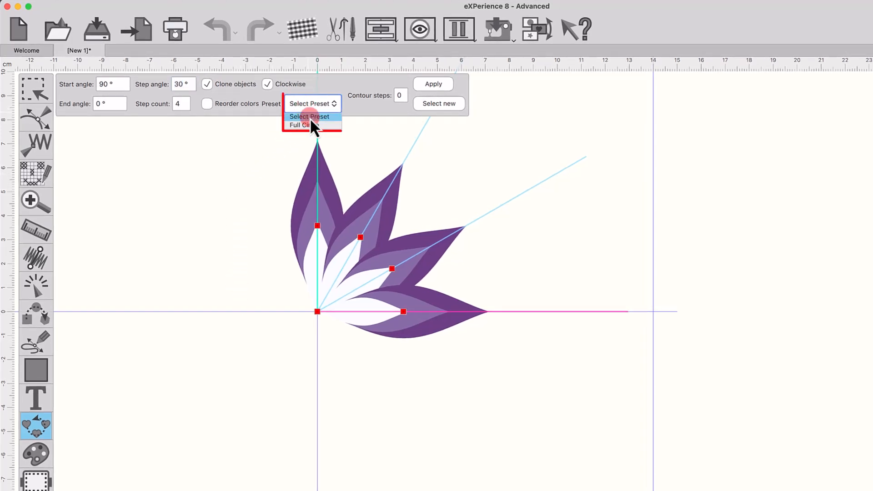
left_click(311, 124)
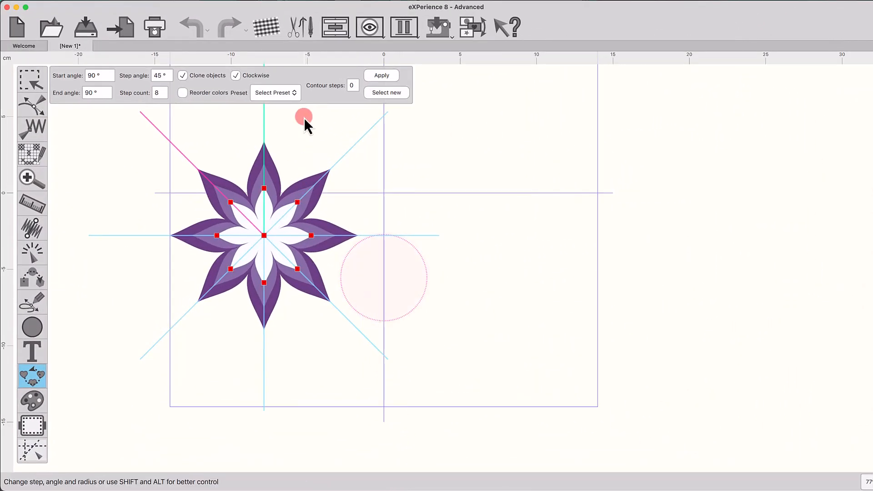
left_click(288, 93)
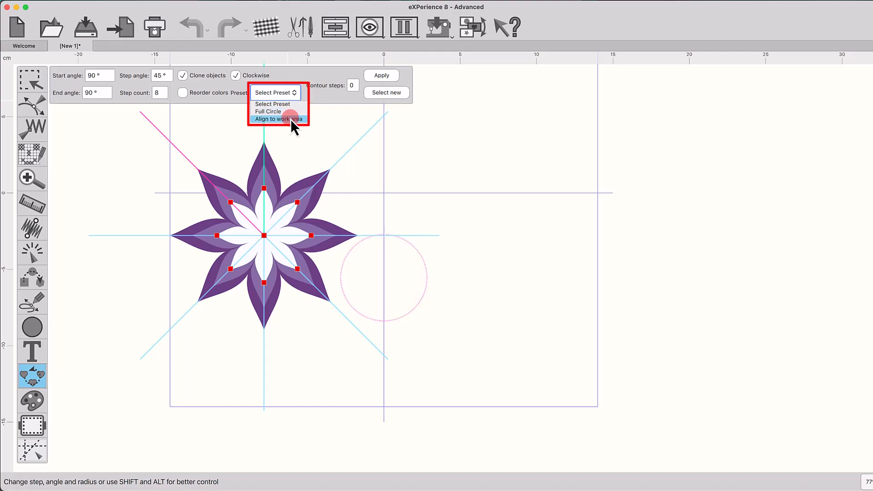
left_click(291, 119)
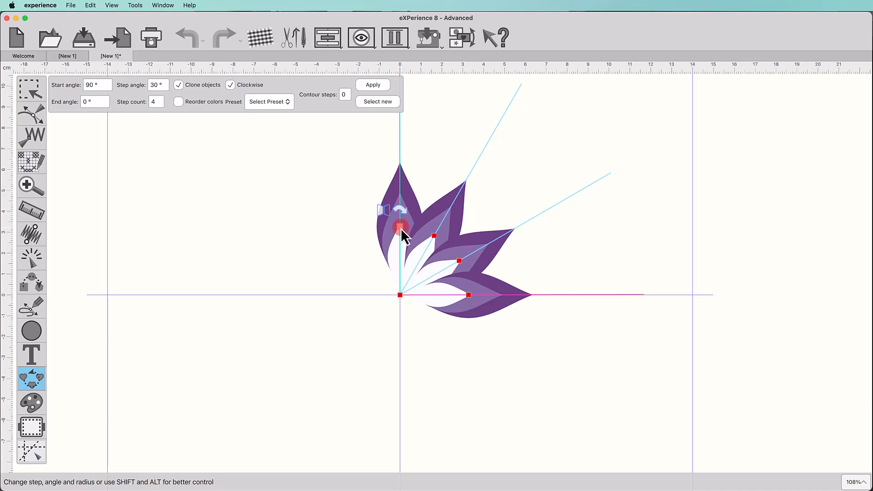
Step: Rotate and resize the four-petal array using its petal handles, ending at a start angle of about 98°
mouse_move(402, 229)
left_mouse_down()
mouse_move(411, 221)
mouse_move(500, 272)
mouse_move(384, 200)
mouse_move(306, 250)
mouse_move(351, 200)
mouse_move(402, 187)
mouse_move(397, 237)
mouse_move(435, 172)
left_mouse_up()
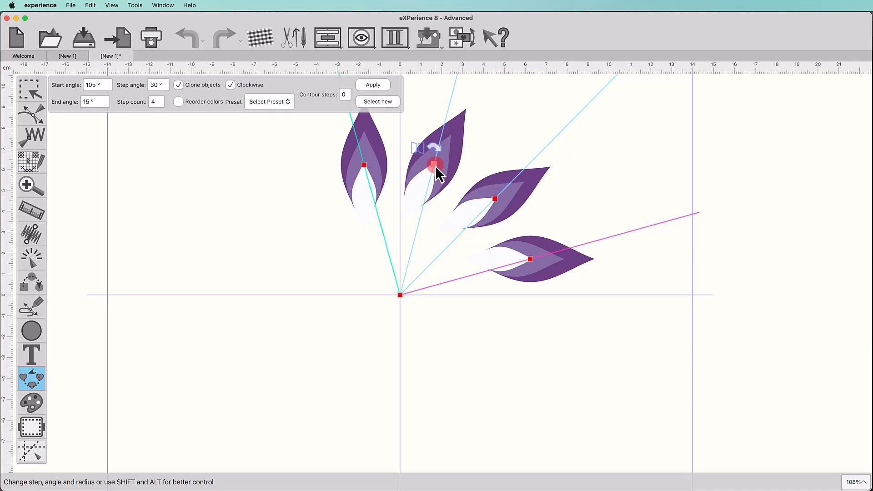
left_click_drag(435, 166, 443, 196)
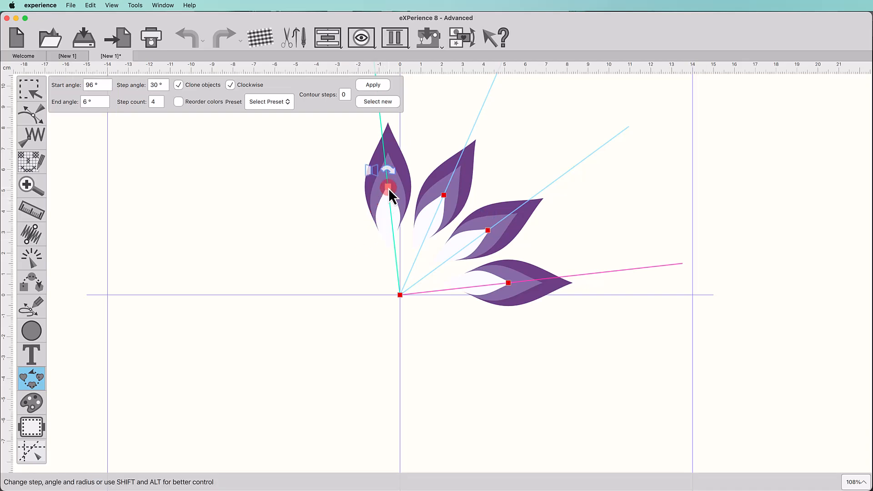
left_click_drag(388, 189, 298, 232)
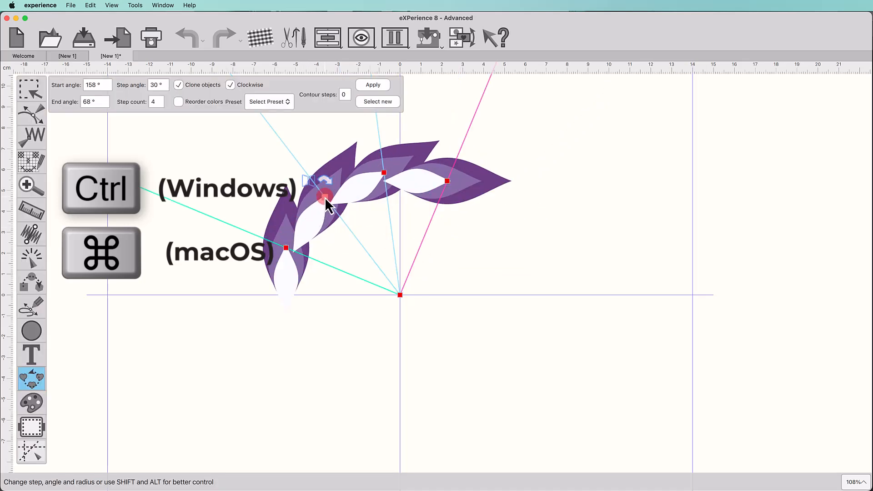
mouse_move(325, 197)
left_mouse_down()
mouse_move(389, 193)
mouse_move(429, 206)
left_mouse_up()
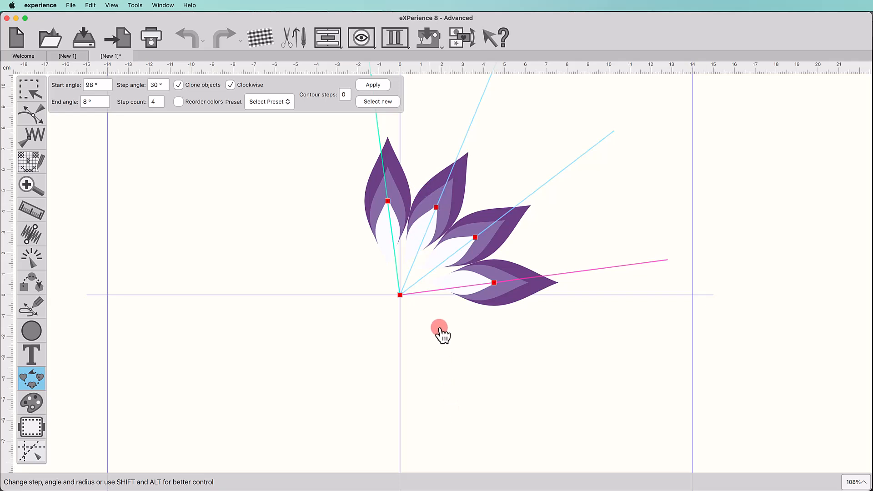
Step: Adjust the array's radius and rotation with constrained moves of the middle petal handles
key("shift")
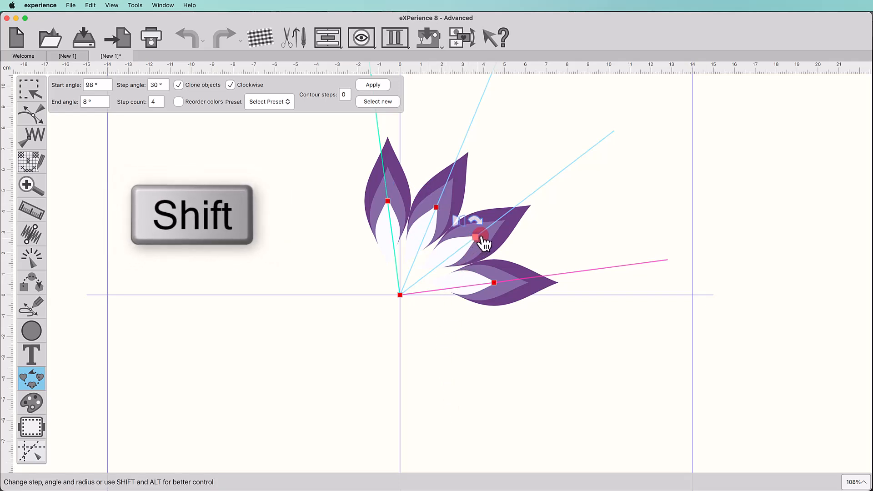
left_click_drag(480, 241, 494, 283)
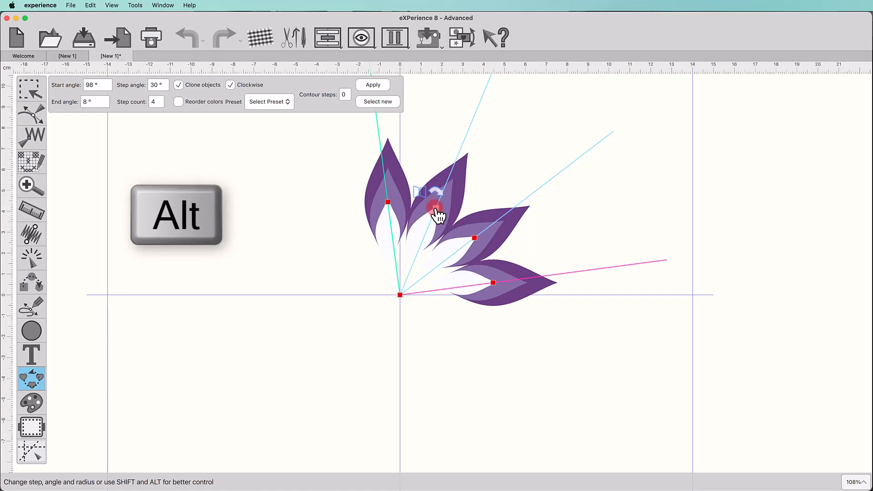
left_click_drag(436, 209, 426, 256)
Step: Change the petal spacing by repositioning the last petal's handle until the step angle is 90° with four petals
left_click_drag(494, 288, 498, 249)
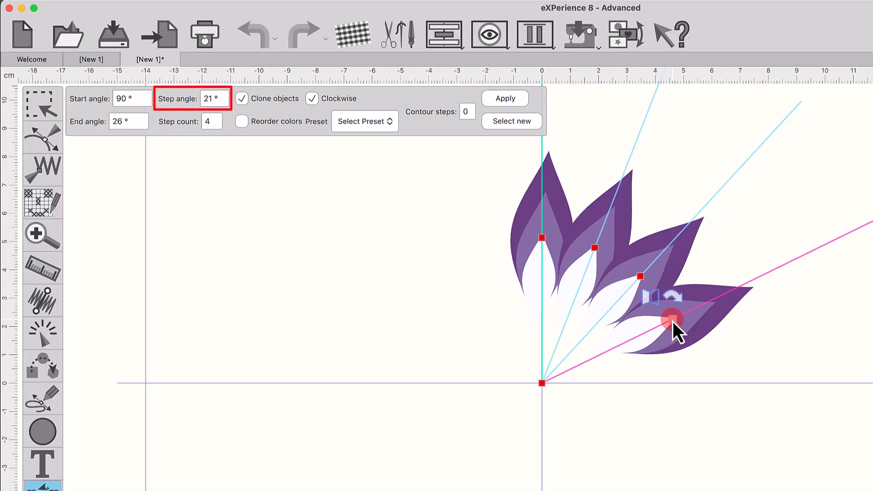
left_click_drag(673, 321, 669, 376)
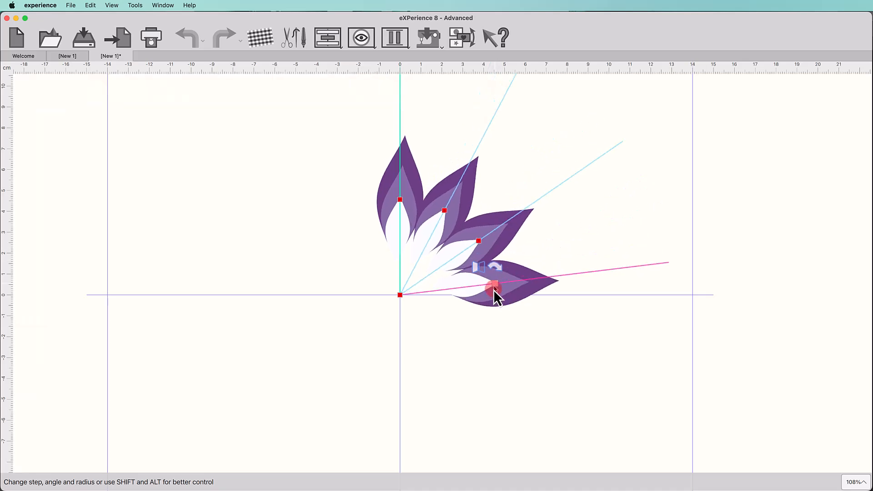
left_click_drag(495, 292, 314, 303)
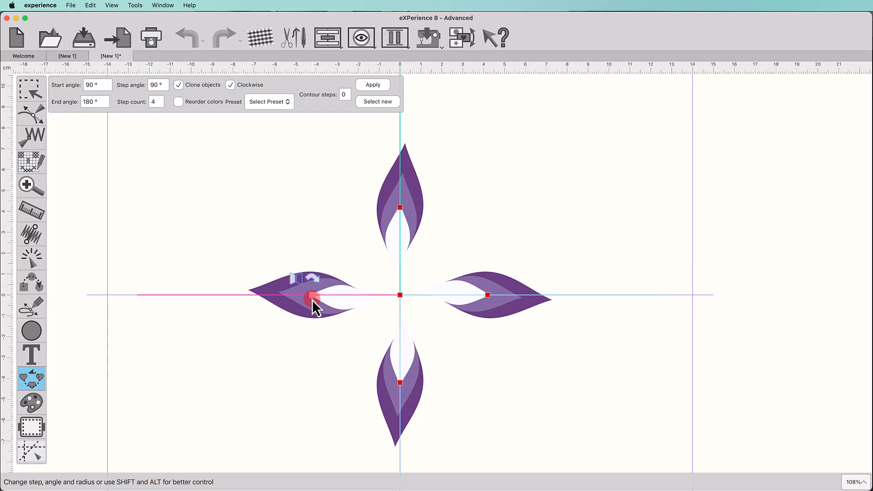
Step: Reposition the last petal's handle with constrained moves to give the array a 43° step angle and 3 petals
key("alt")
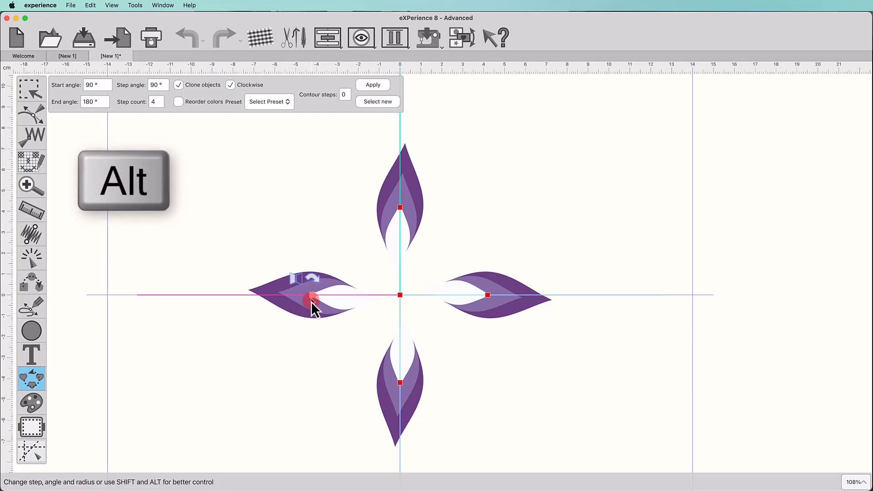
left_click_drag(313, 308, 497, 270)
key("shift")
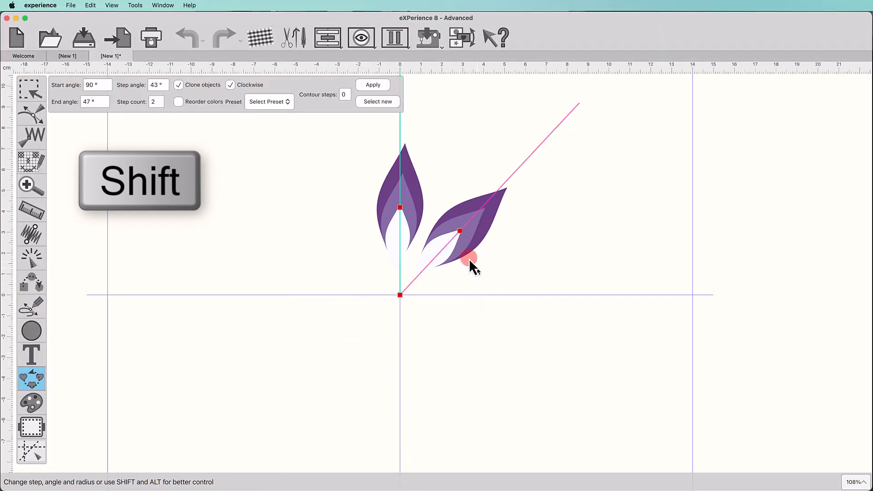
left_click_drag(460, 232, 488, 291)
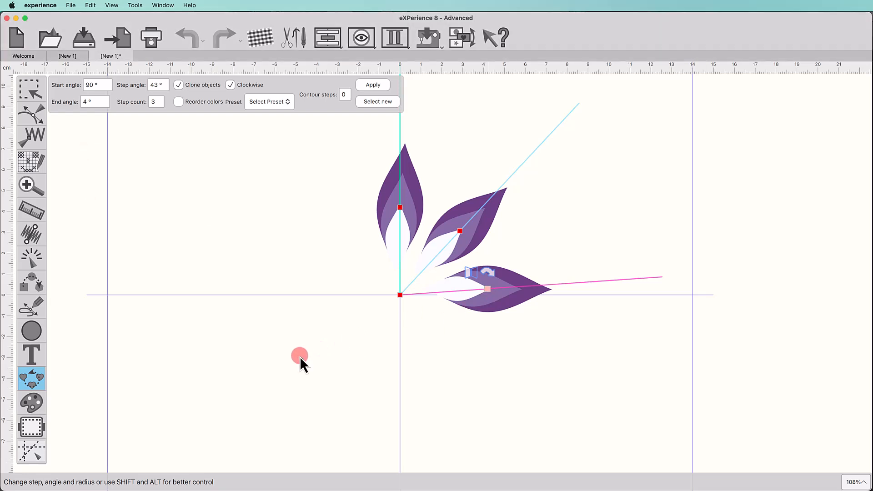
Step: Nudge the array by its centre handle and test its direction by disabling and re-enabling Clockwise
mouse_move(395, 303)
left_mouse_down()
mouse_move(509, 253)
mouse_move(343, 266)
mouse_move(361, 291)
mouse_move(405, 295)
left_mouse_up()
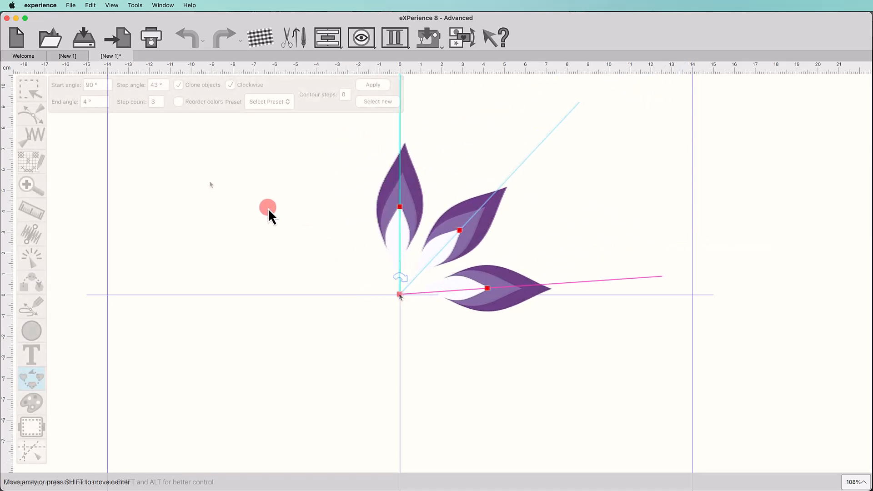
left_click(232, 85)
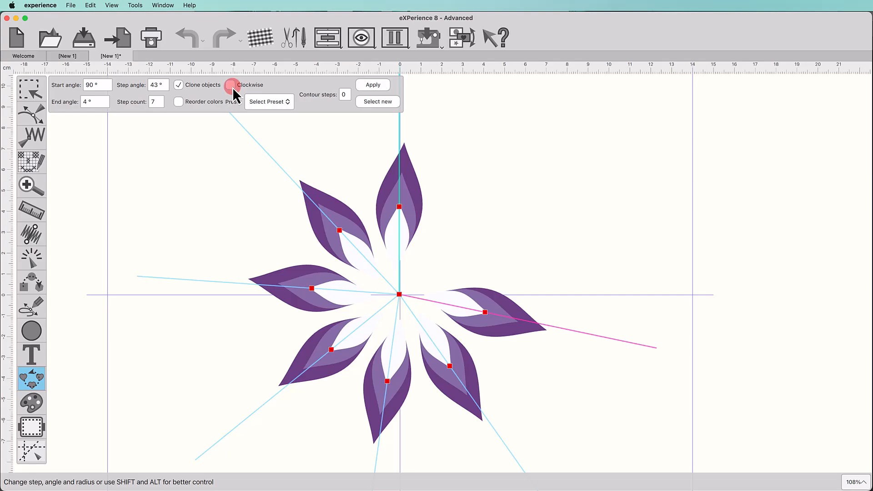
left_click(233, 87)
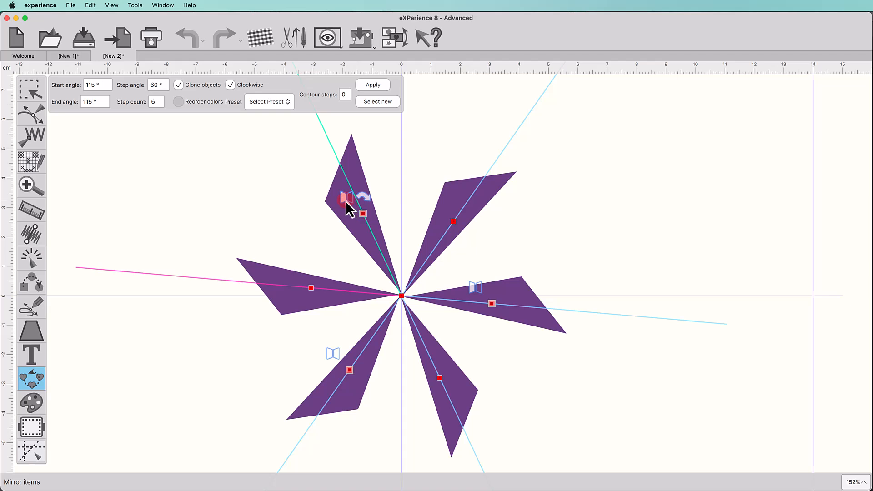
Step: Mirror and rotate alternate petals of the six-petal circular array with the on-canvas mirror and rotate handles
left_click(346, 200)
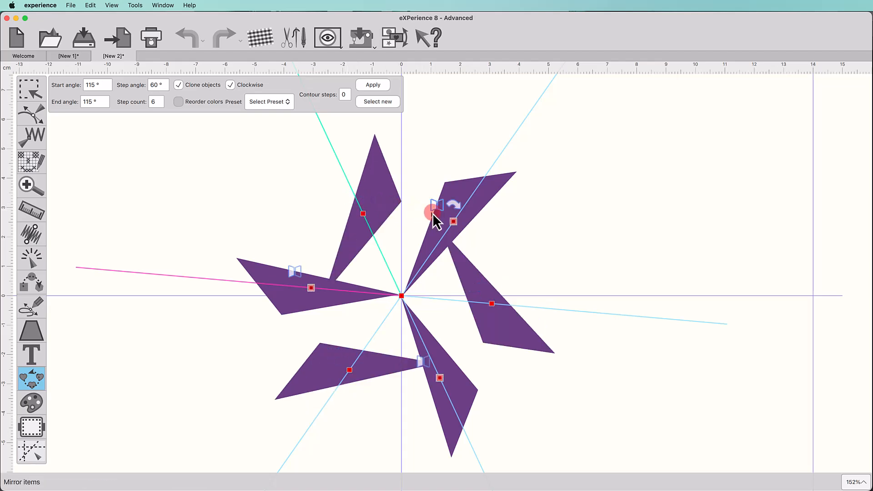
left_click(450, 213)
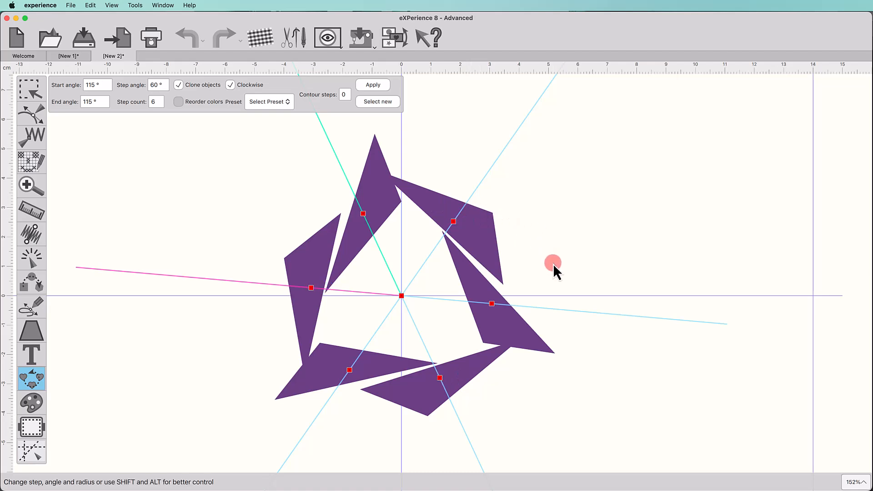
left_click(367, 202)
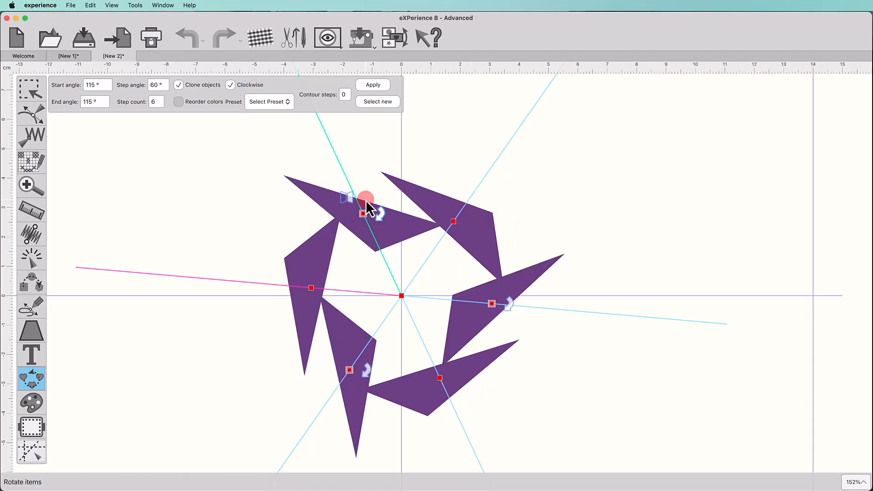
left_click(438, 204)
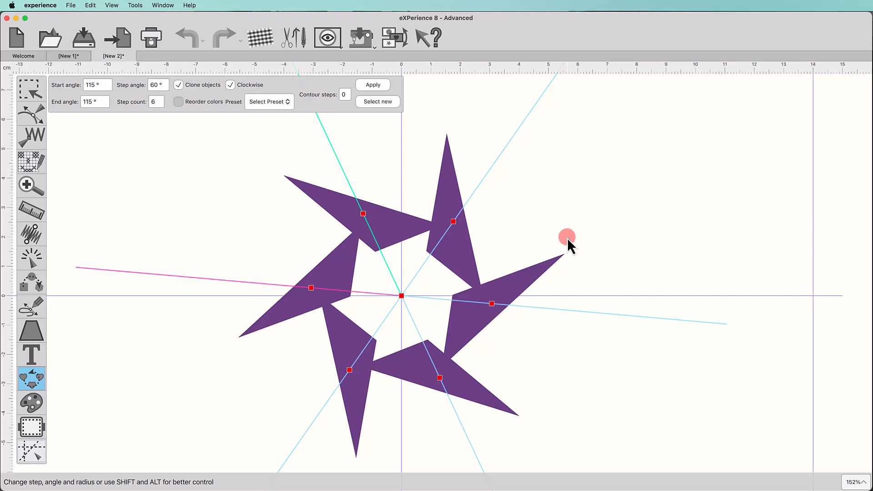
Step: Apply the six-petal circular array at a 60° step angle with Clone objects and Clockwise enabled
left_click(383, 86)
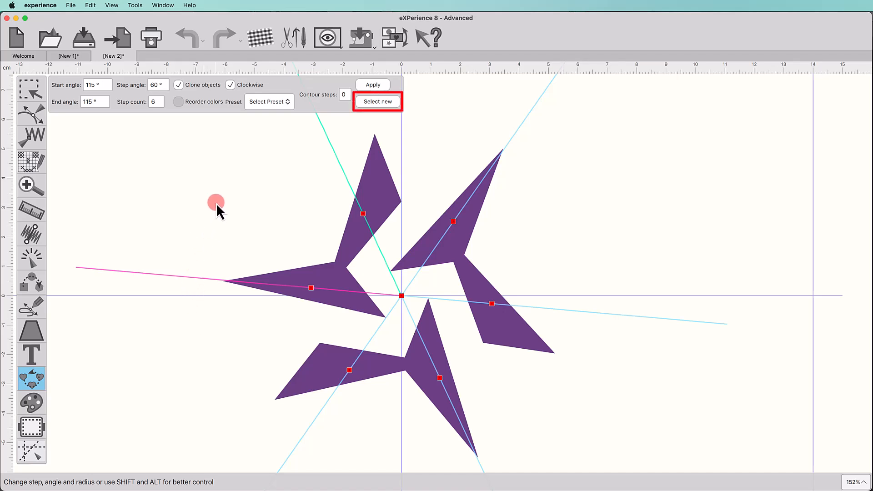
left_click(371, 105)
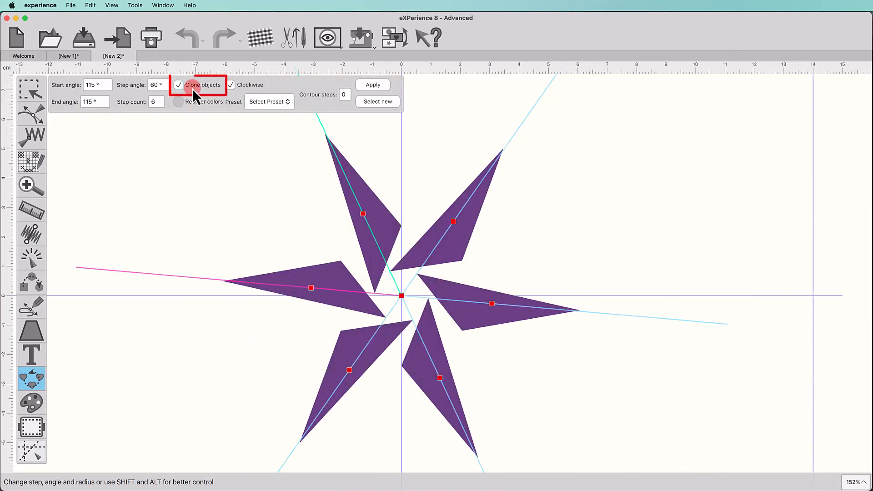
left_click(373, 86)
left_click(189, 36)
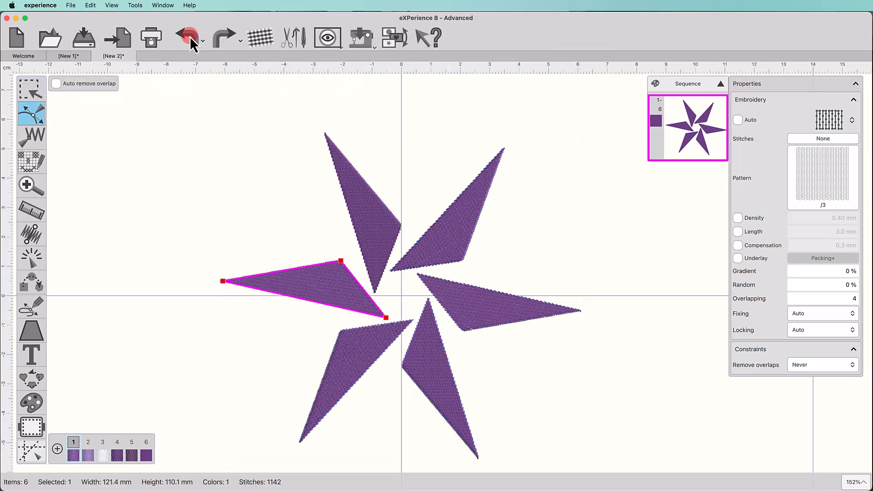
Step: Reshape the selected cloned petal by moving its upper node about 17 mm outward, bowing its lower edge outward and its upper edges inward
left_click_drag(342, 262, 291, 253)
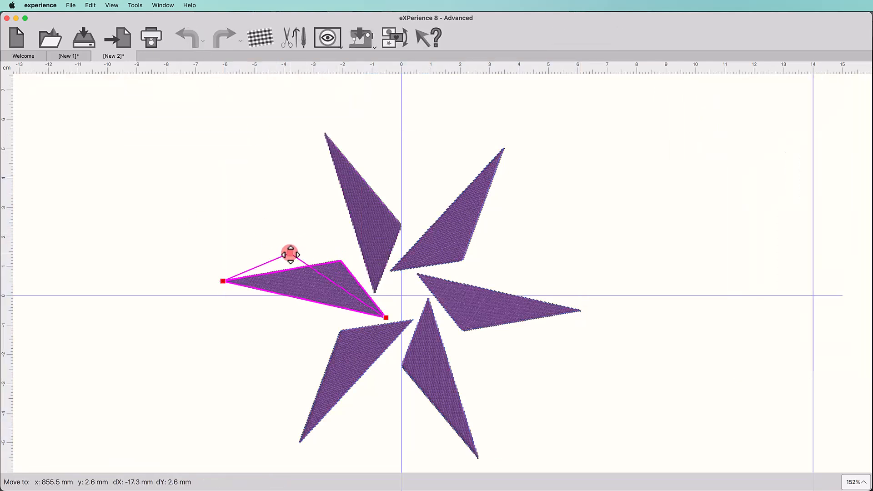
left_click_drag(304, 300, 296, 322)
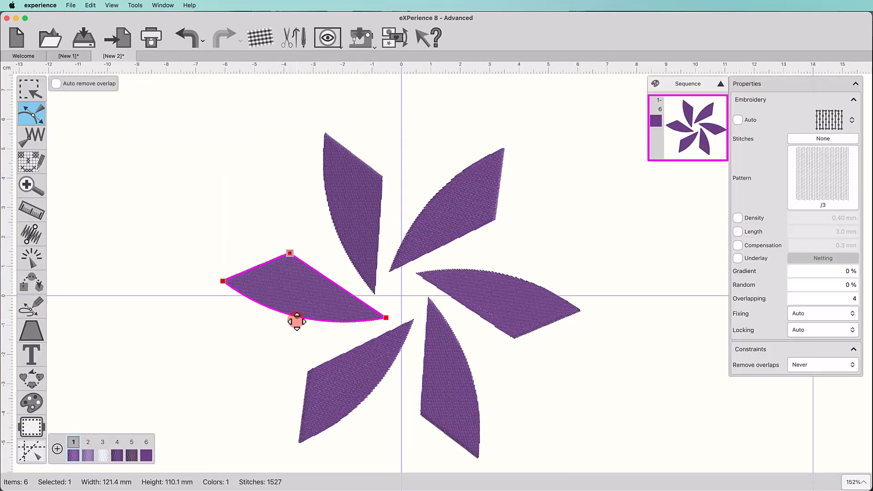
left_click_drag(259, 265, 273, 273)
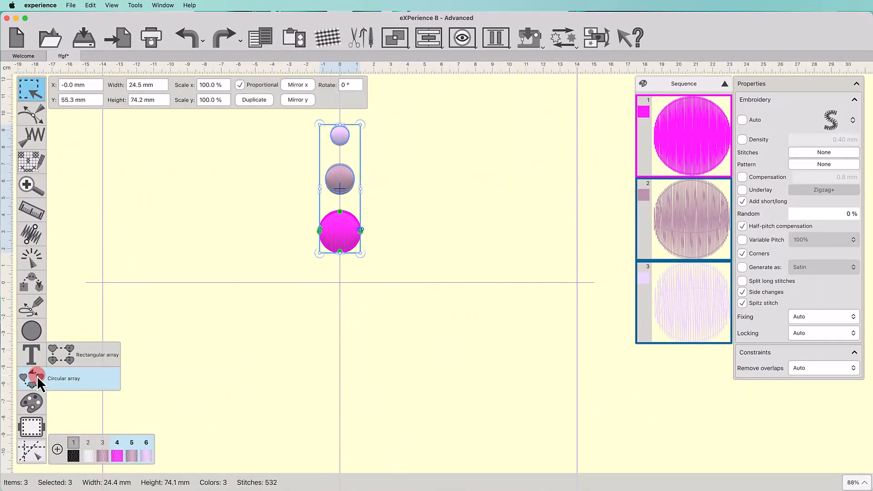
left_click(63, 356)
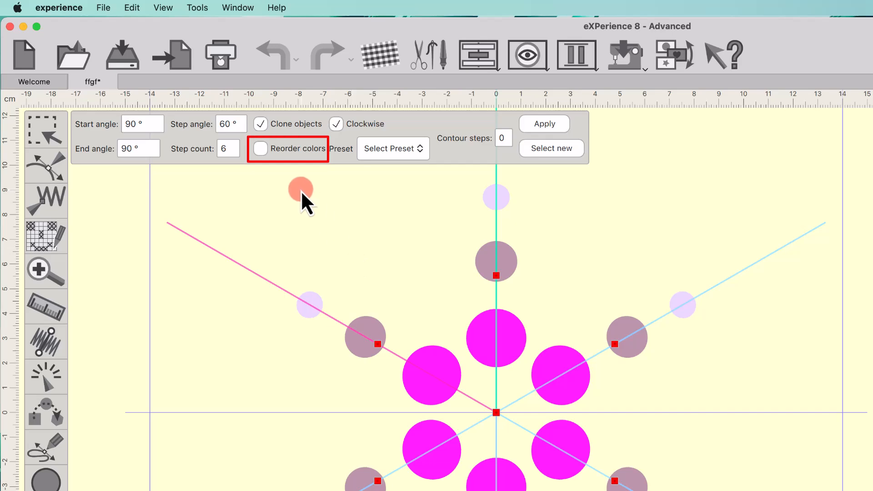
Step: Enable Reorder colors for the six-step circle array, apply it, and clear the selection
left_click(260, 149)
left_click(544, 123)
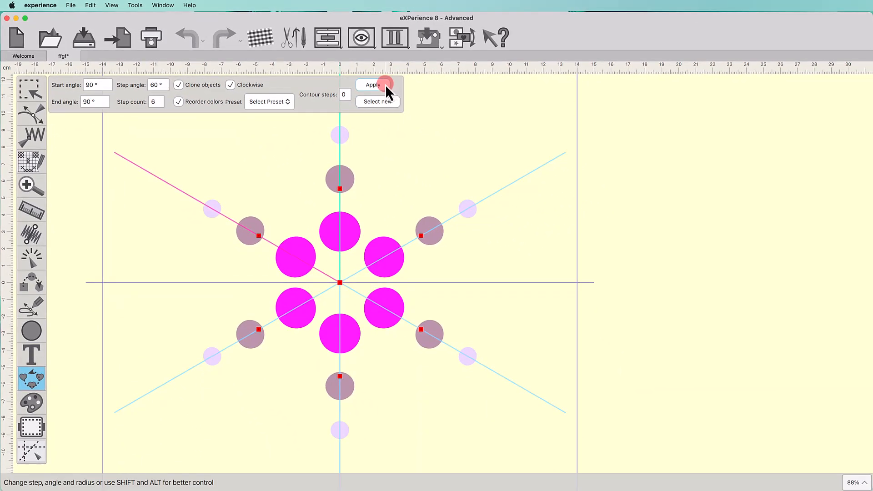
left_click(578, 174)
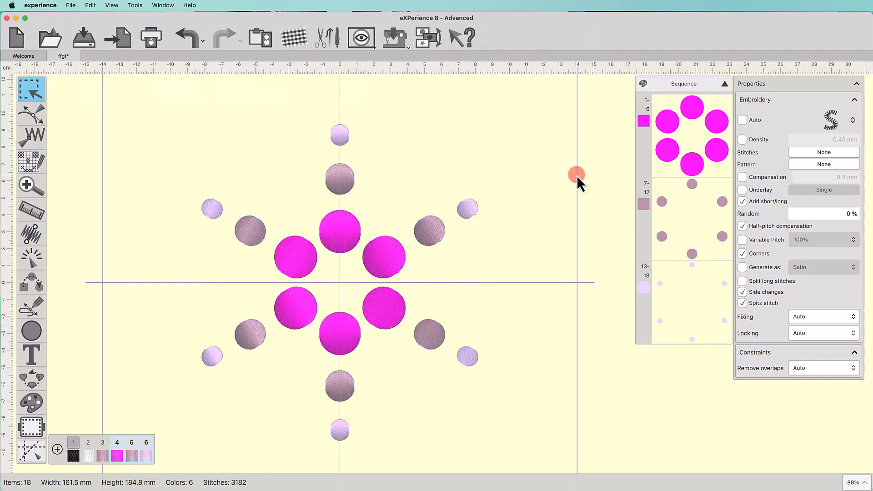